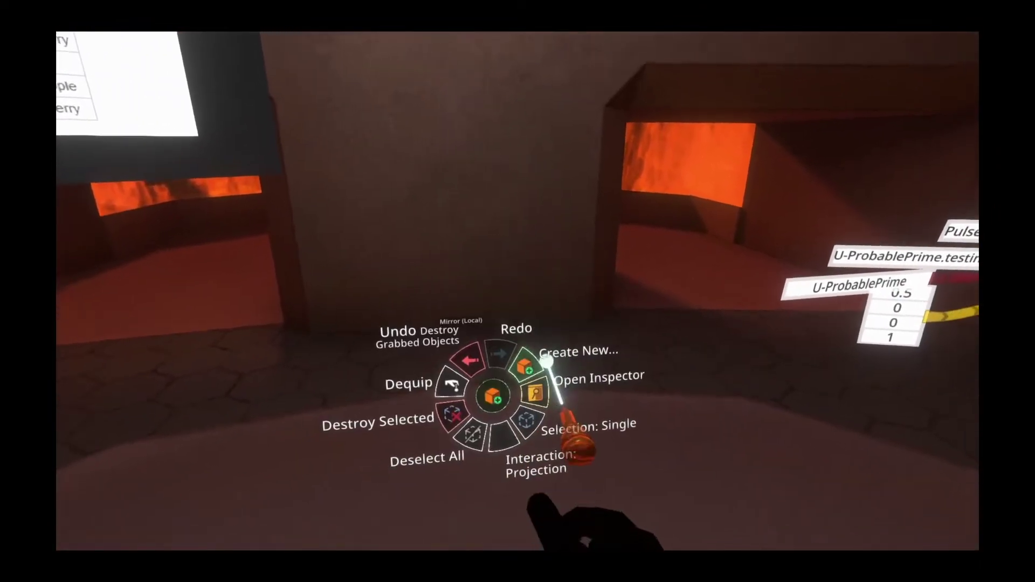
Spawn a new Unlit material orb from Create New > Materials > Unlit and close its property panel.
{"action": "left_click", "coordinate": [546, 360]}
{"action": "left_click", "coordinate": [539, 365]}
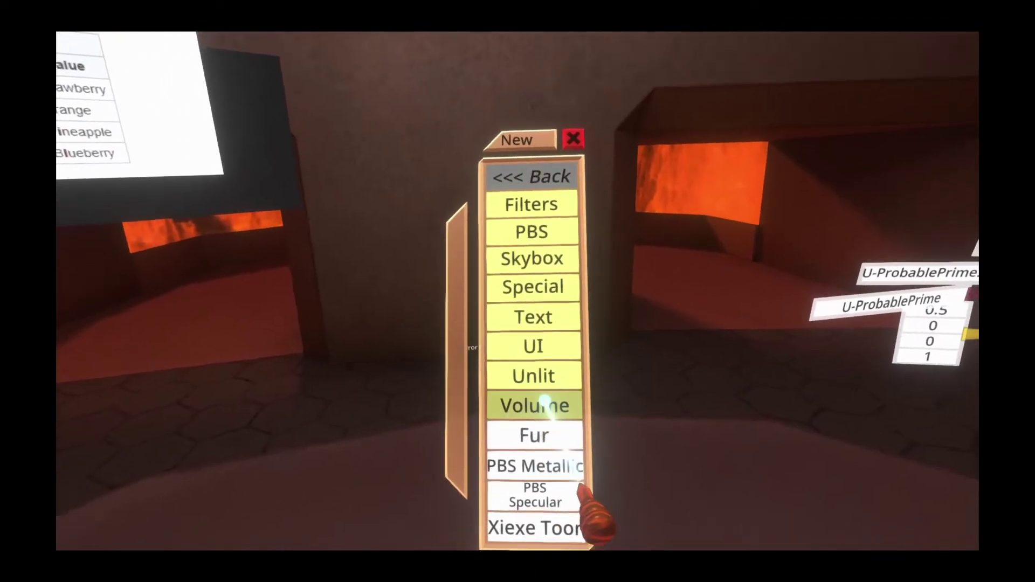
{"action": "left_click", "coordinate": [546, 405]}
{"action": "left_click", "coordinate": [531, 439]}
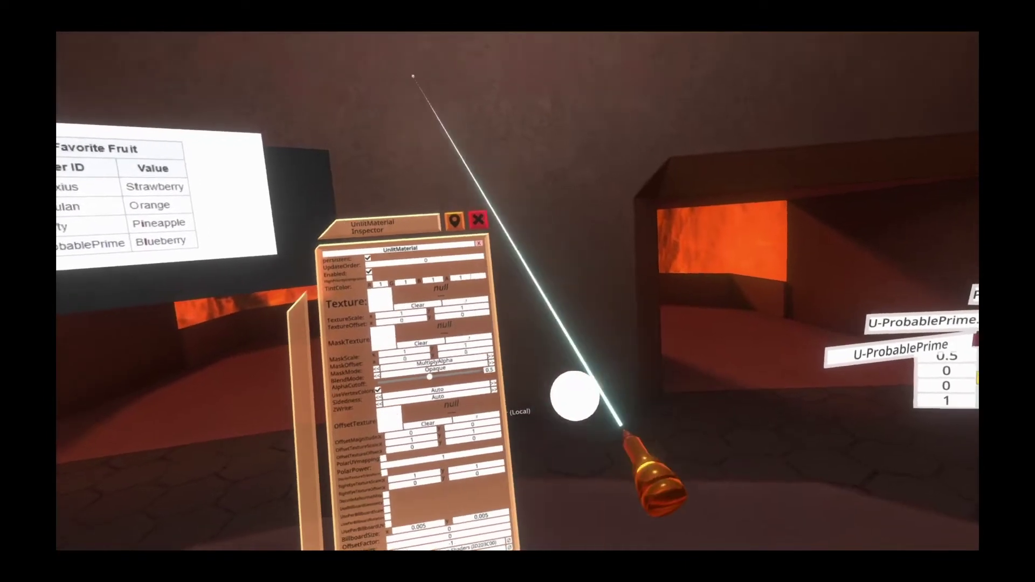
{"action": "left_click", "coordinate": [512, 217]}
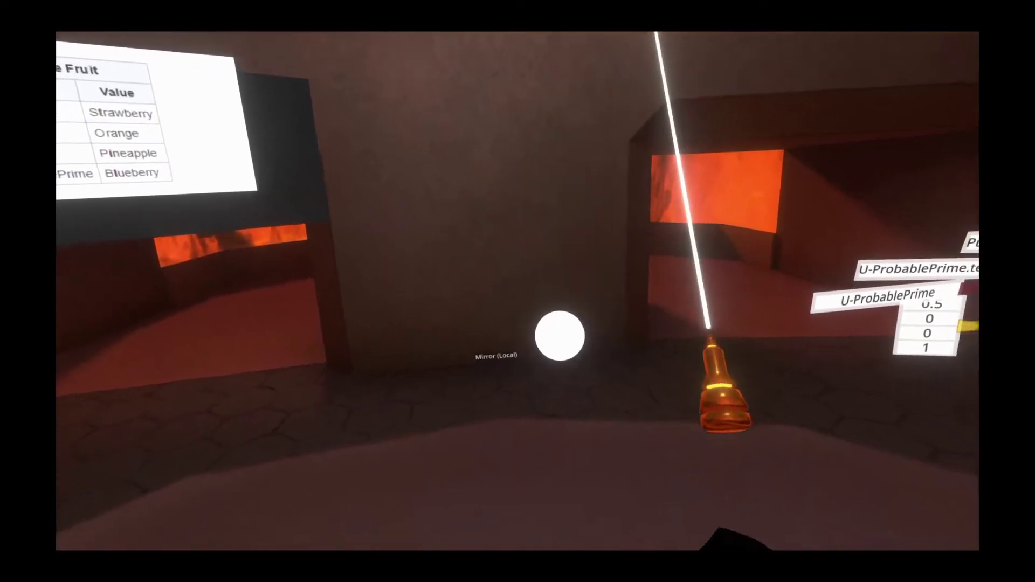
{"action": "left_click", "coordinate": [545, 337]}
{"action": "right_click", "coordinate": [550, 340]}
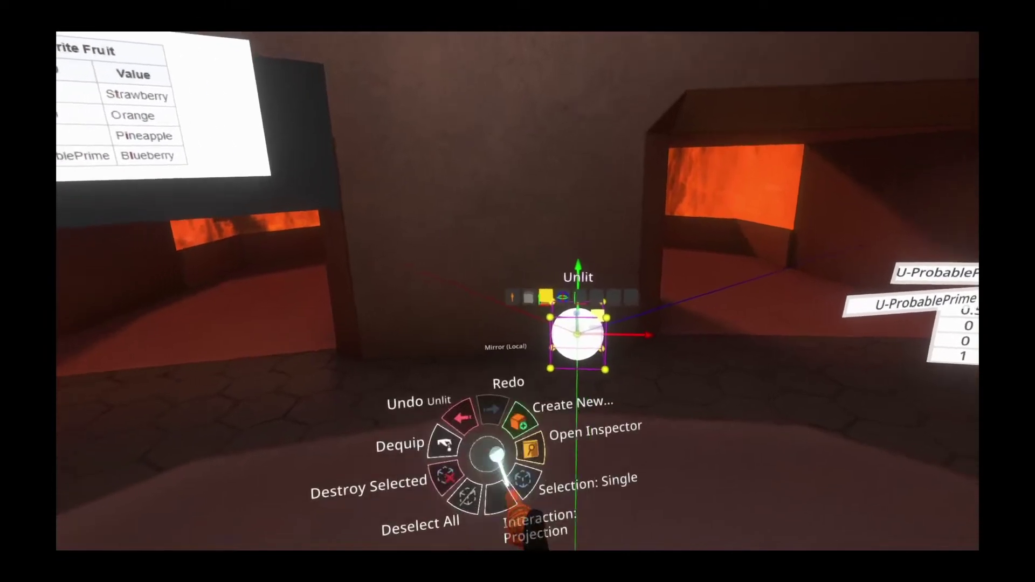
Inspect the orb and set its TintColor to red (0.99, 0.08, 0.08, 1).
{"action": "left_click", "coordinate": [526, 442]}
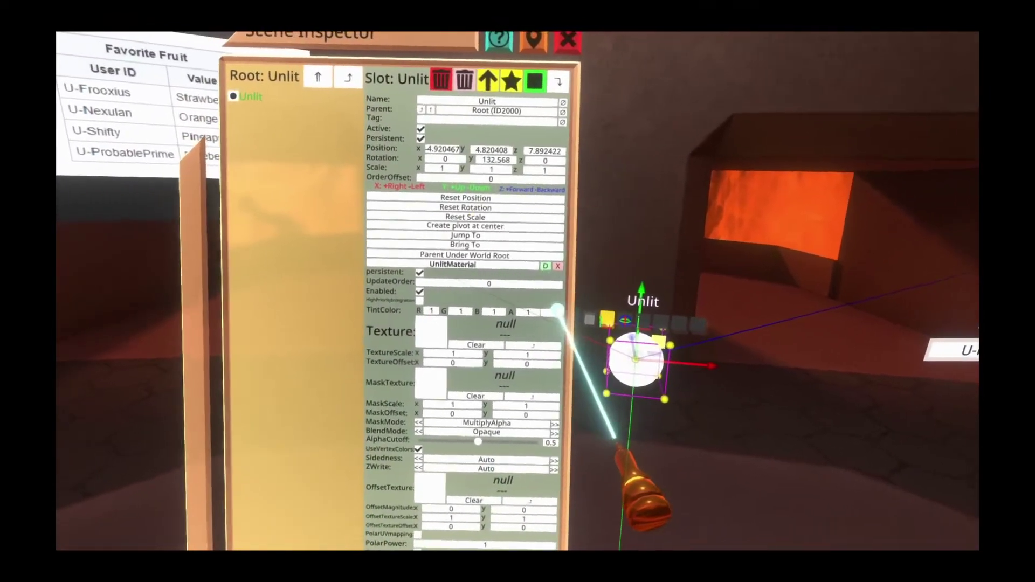
{"action": "left_click", "coordinate": [577, 322]}
{"action": "left_click", "coordinate": [493, 298]}
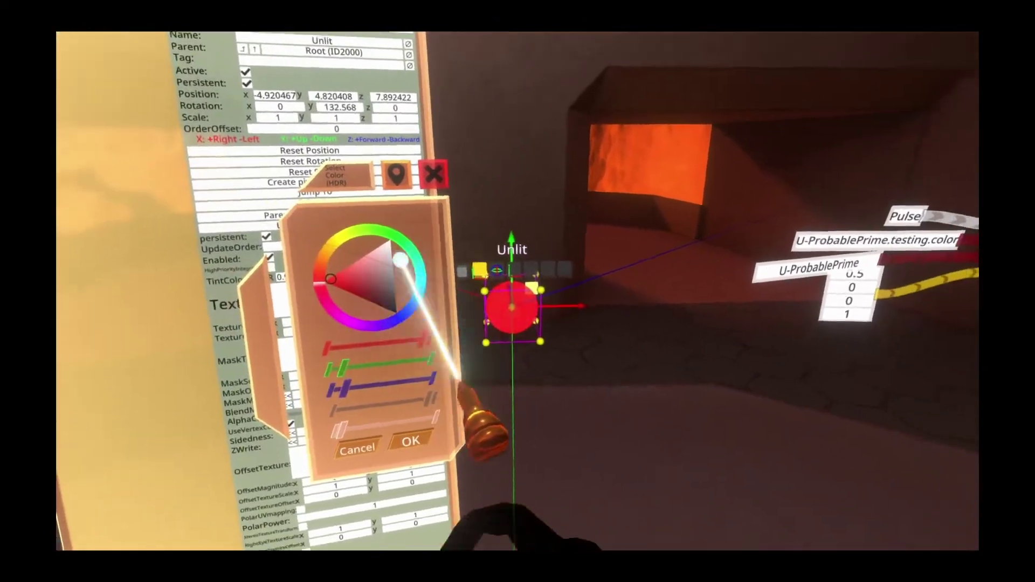
{"action": "left_click", "coordinate": [571, 205]}
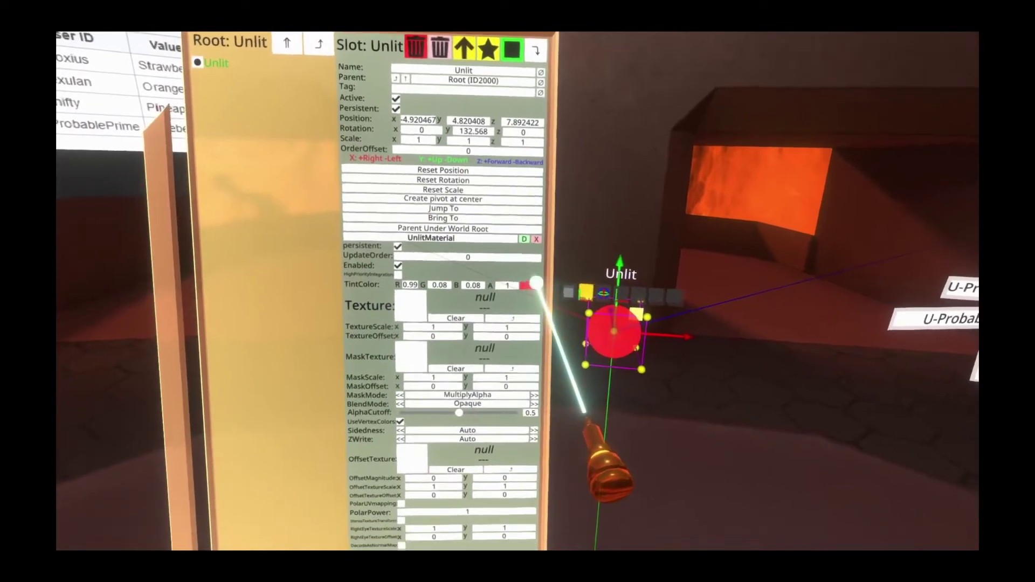
Bring up the Attach Component browser at the bottom of the orb's inspector.
{"action": "scroll", "coordinate": [353, 428], "scroll_direction": "down", "scroll_amount": 3}
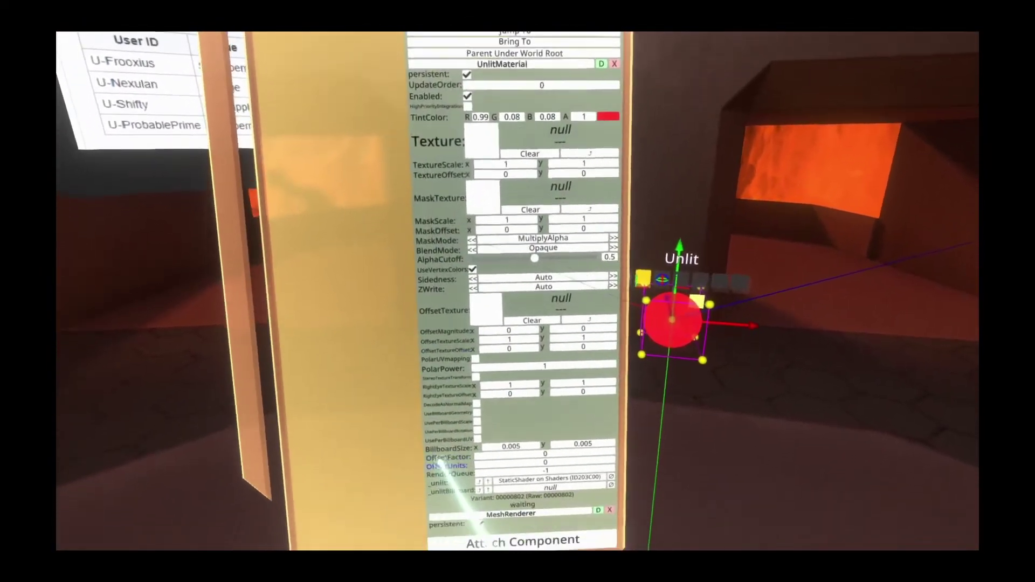
{"action": "scroll", "coordinate": [439, 404], "scroll_direction": "down", "scroll_amount": 10}
{"action": "scroll", "coordinate": [454, 351], "scroll_direction": "down", "scroll_amount": 10}
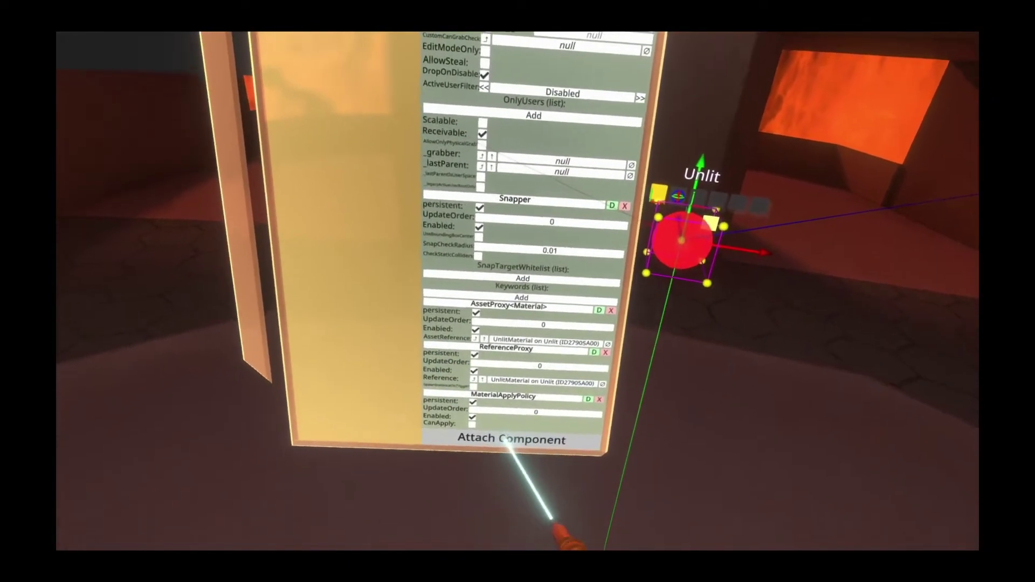
{"action": "left_click", "coordinate": [507, 475]}
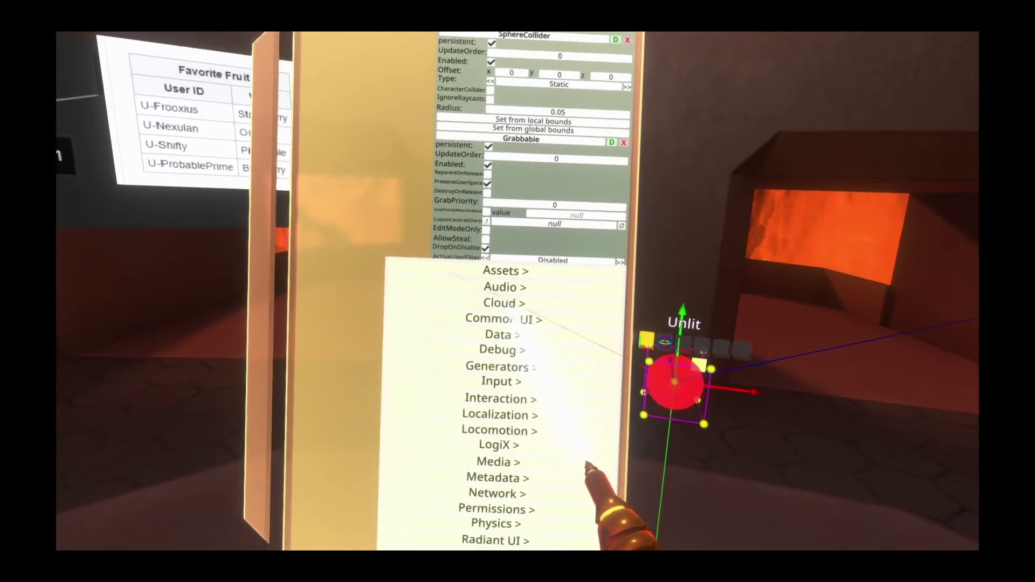
Attach a CloudValueVariableDriver<color> from Cloud > Variables to the red orb.
{"action": "left_click", "coordinate": [501, 300]}
{"action": "left_click", "coordinate": [501, 306]}
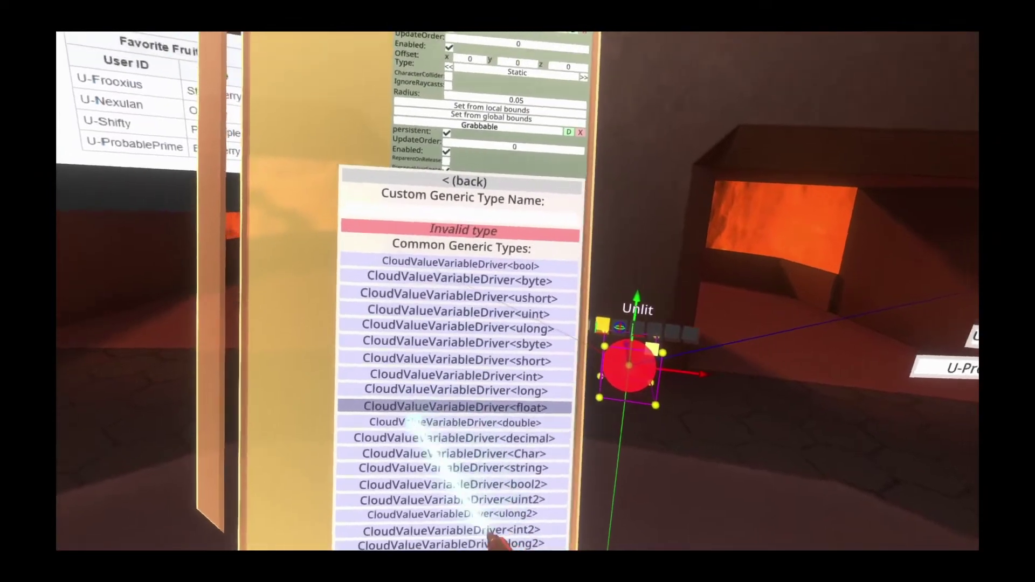
{"action": "scroll", "coordinate": [527, 171], "scroll_direction": "down", "scroll_amount": 5}
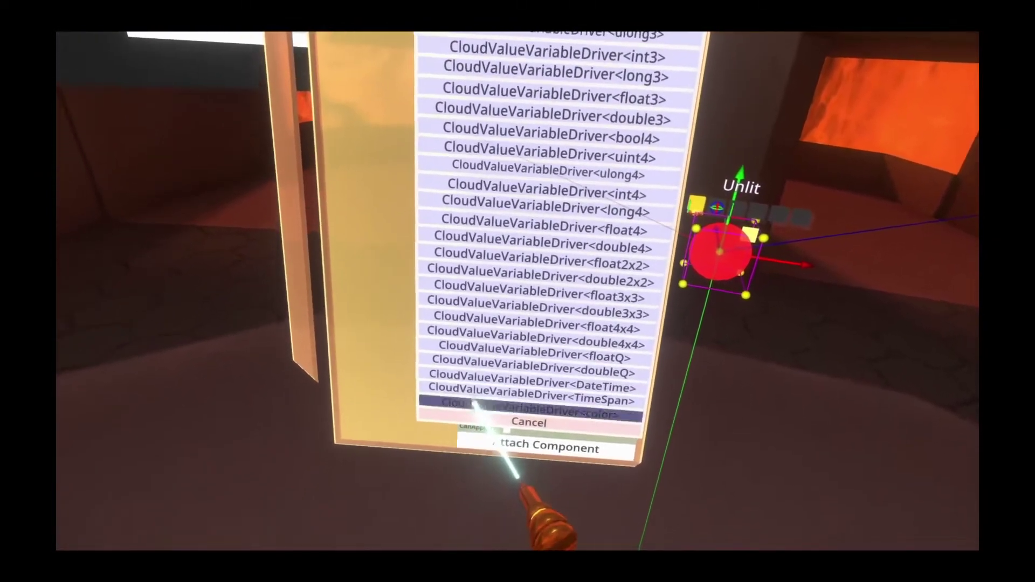
{"action": "left_click", "coordinate": [514, 446]}
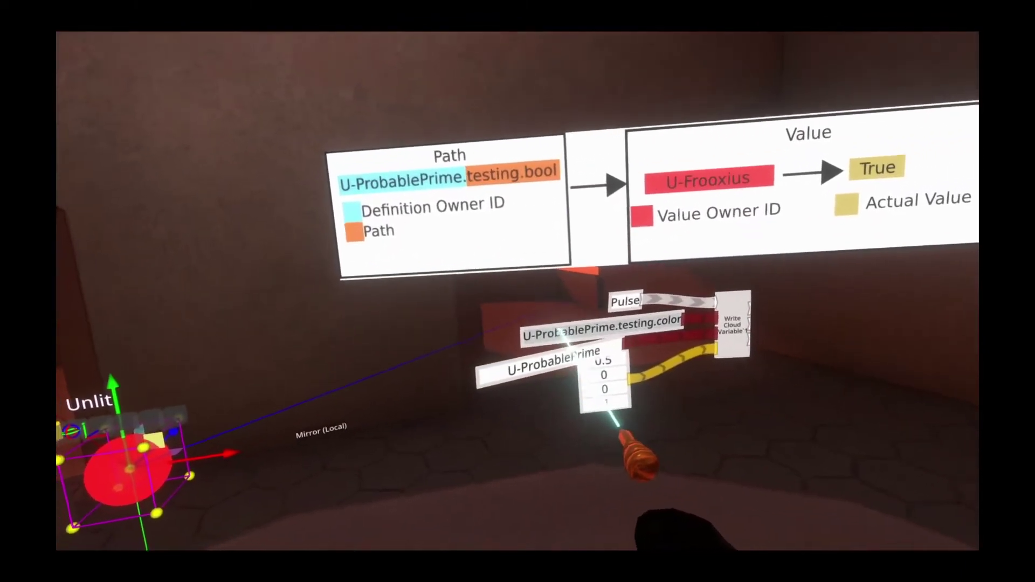
Drop the owner's testing.color cloud variable path from the node into the driver's Path field.
{"action": "mouse_move", "coordinate": [561, 342]}
{"action": "left_mouse_down"}
{"action": "mouse_move", "coordinate": [454, 340]}
{"action": "mouse_move", "coordinate": [551, 358]}
{"action": "left_mouse_up"}
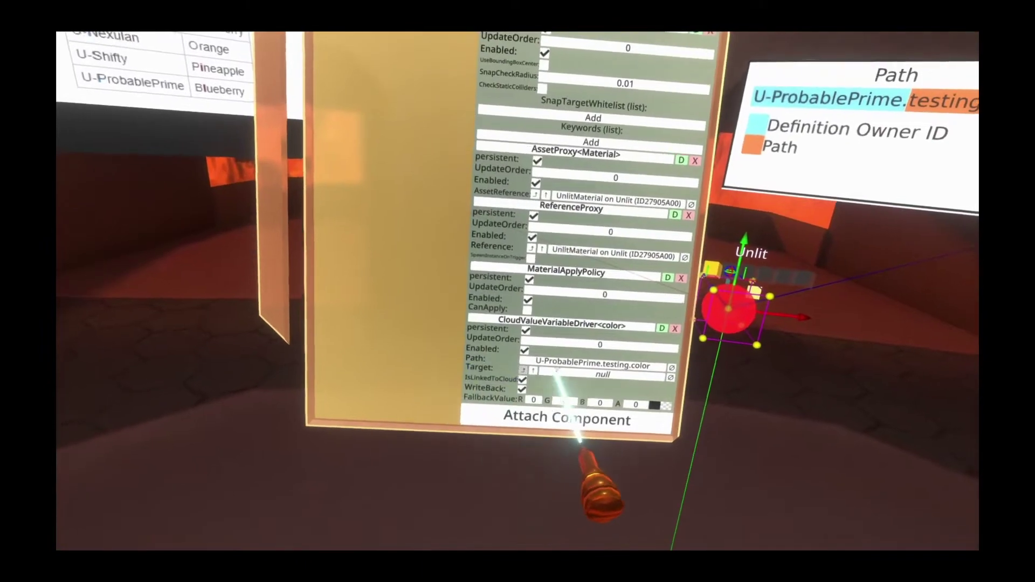
Show the orb's UnlitMaterial in a second Scene Inspector.
{"action": "scroll", "coordinate": [541, 371], "scroll_direction": "up", "scroll_amount": 10}
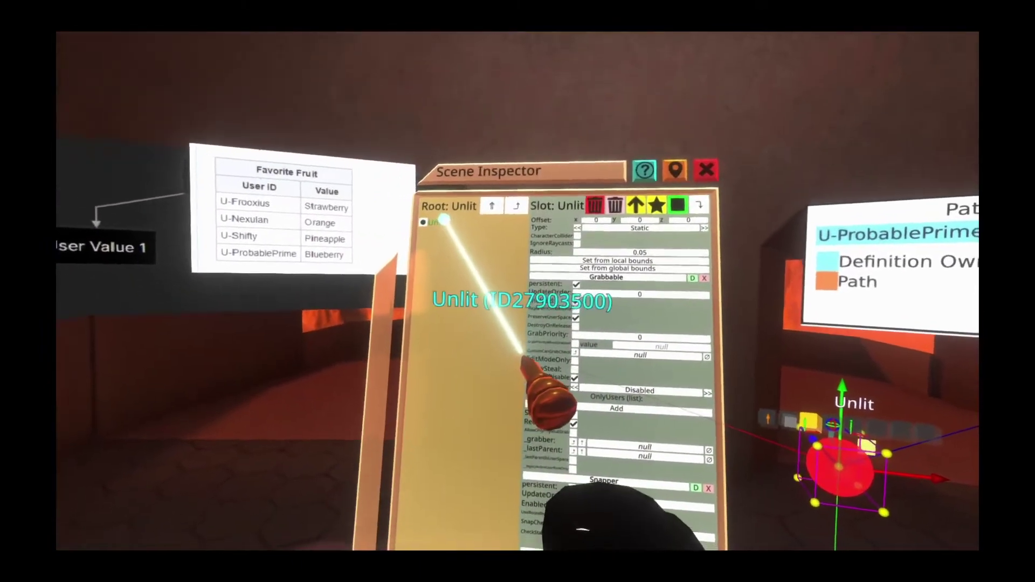
{"action": "left_click", "coordinate": [443, 223]}
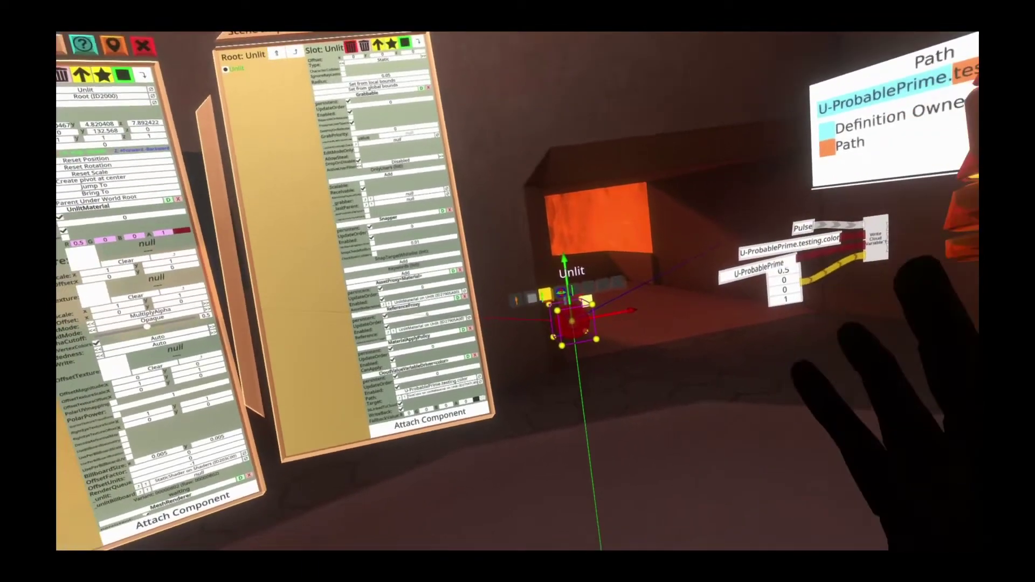
Deselect everything and change the colour input node's blue value to 0.5, giving 0.5, 0, 0.5, 1.
{"action": "key", "text": "t"}
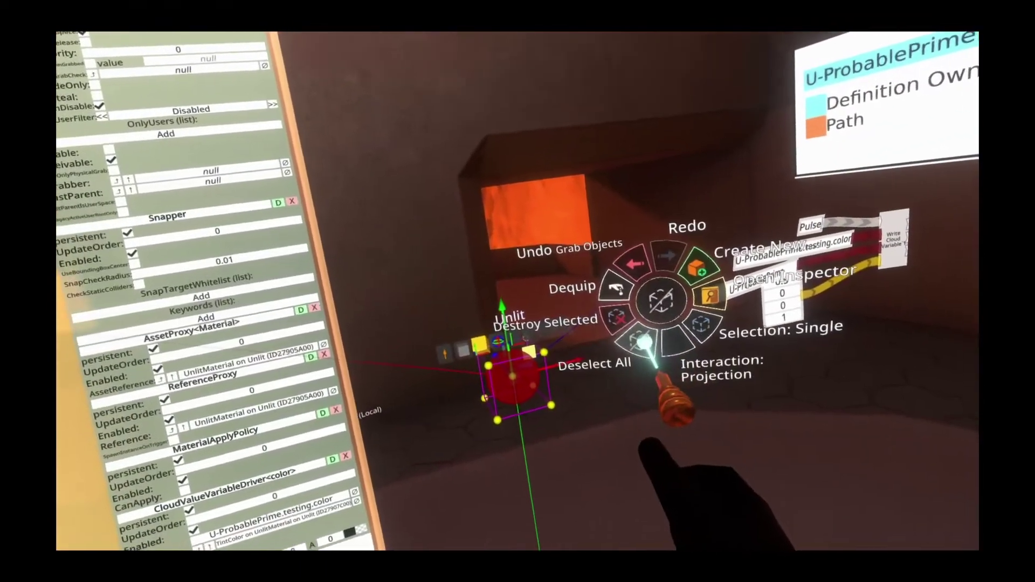
{"action": "left_click", "coordinate": [642, 341]}
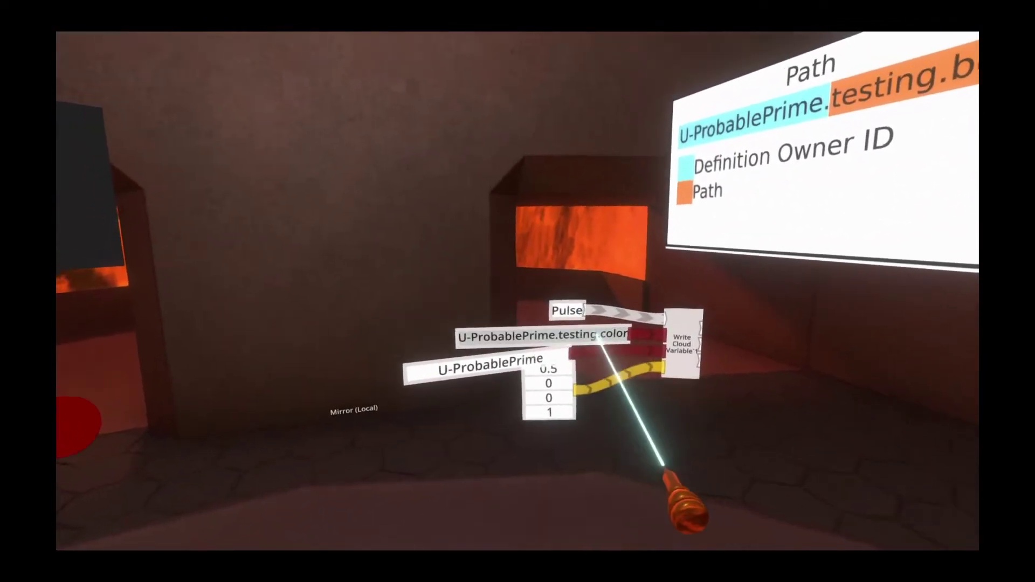
{"action": "left_click", "coordinate": [539, 363]}
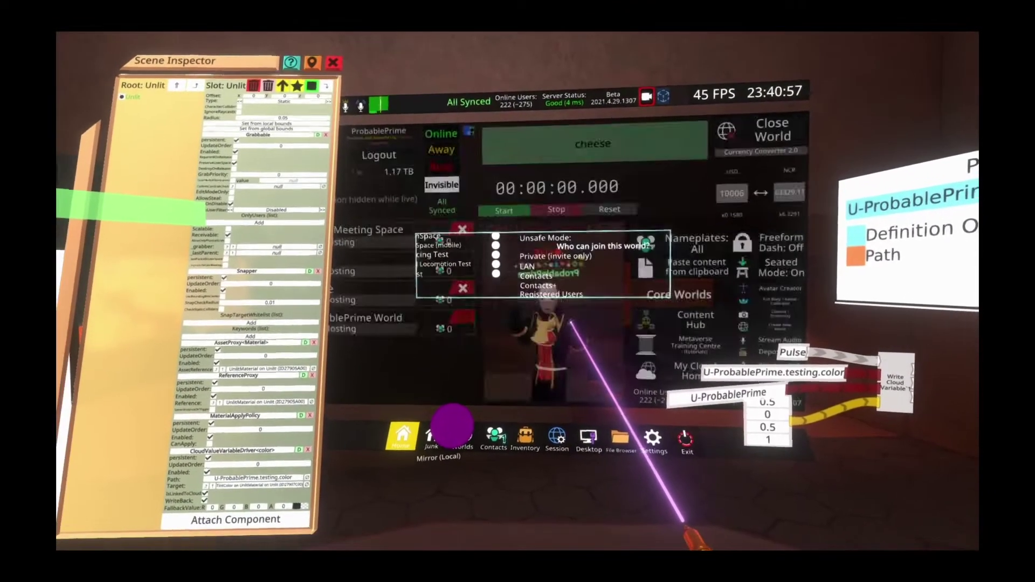
Switch to the other hosted green-grid space world and reopen the dash menu.
{"action": "left_click", "coordinate": [350, 295]}
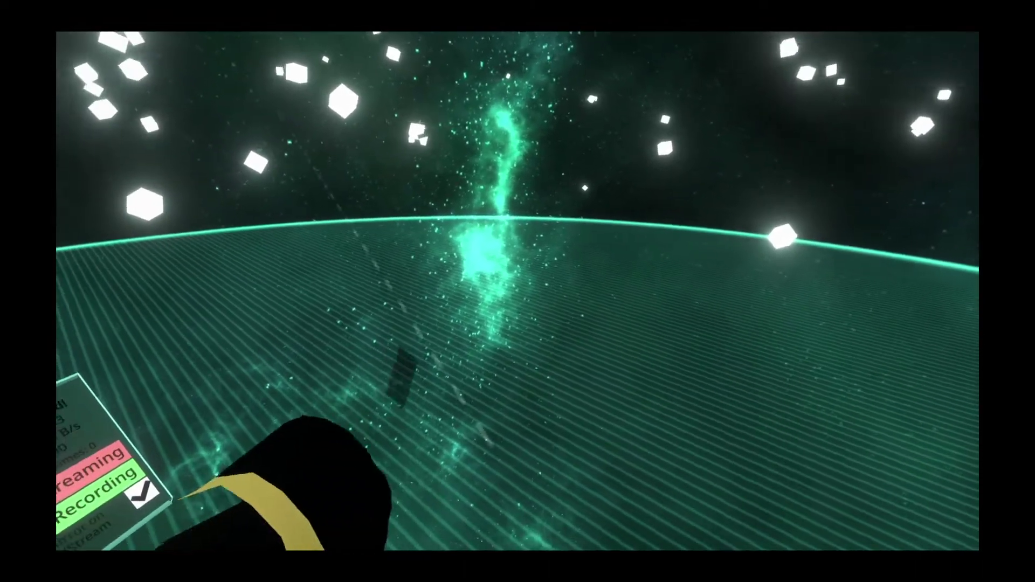
{"action": "key", "text": "Escape"}
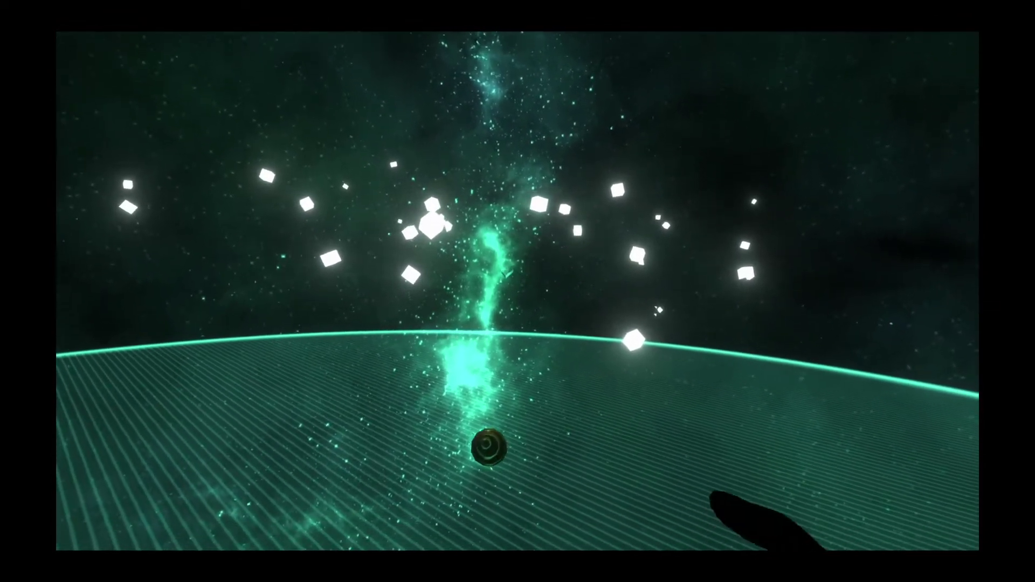
Equip a tool and spawn an Unlit material orb via Create New > Materials > UI > Unlit.
{"action": "right_click", "coordinate": [485, 370]}
{"action": "left_click", "coordinate": [496, 323]}
{"action": "right_click", "coordinate": [499, 451]}
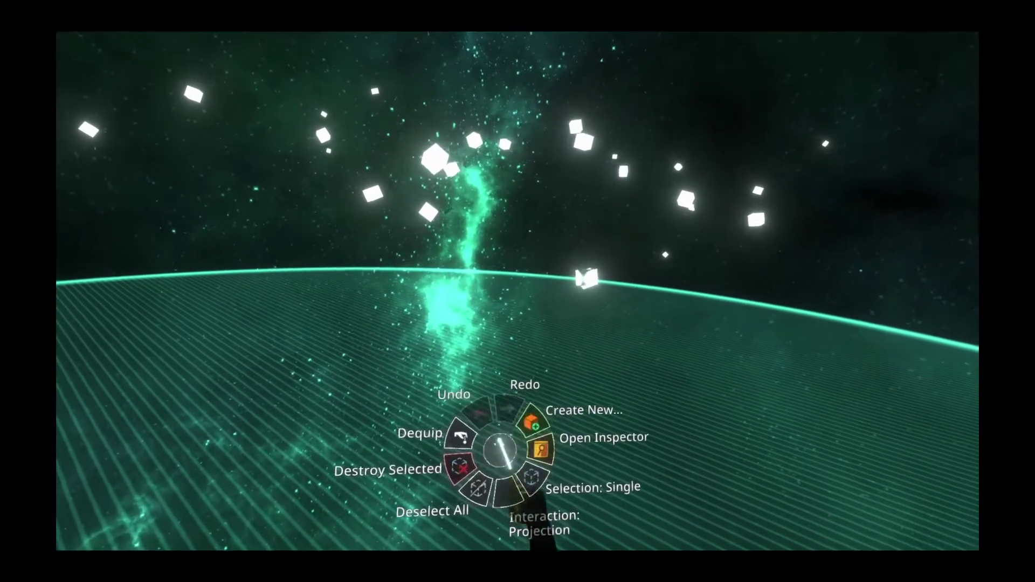
{"action": "left_click", "coordinate": [530, 422]}
{"action": "left_click", "coordinate": [513, 347]}
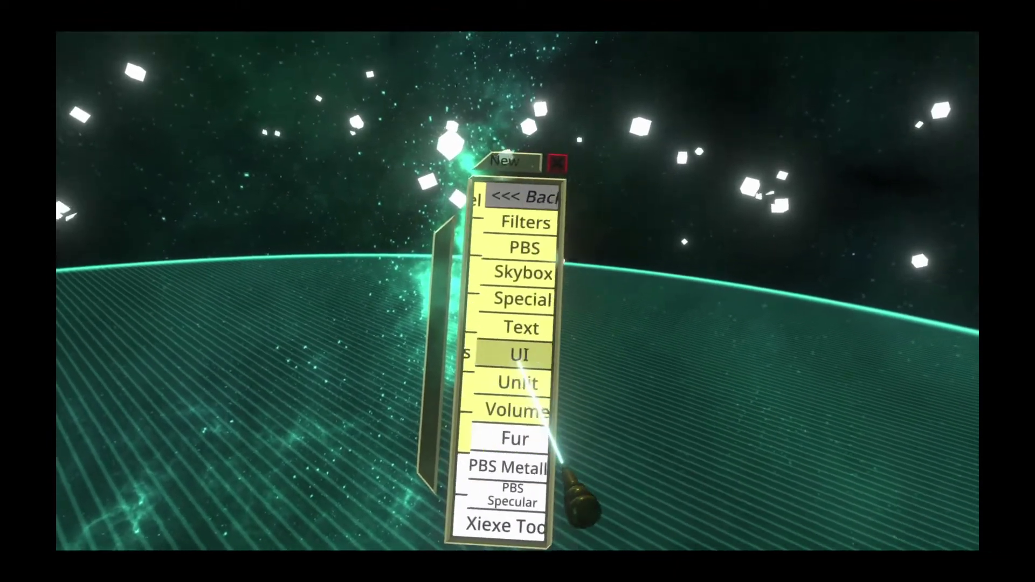
{"action": "left_click", "coordinate": [520, 353]}
{"action": "left_click", "coordinate": [504, 322]}
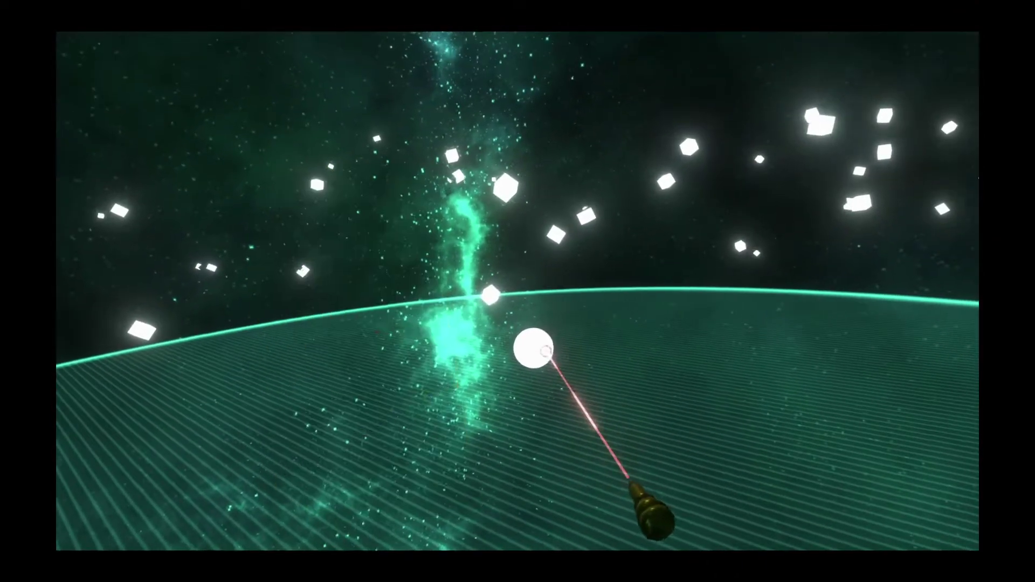
Inspect the new orb and attach a CloudValueVariableDriver<color> from Cloud > Variables.
{"action": "left_click", "coordinate": [531, 345]}
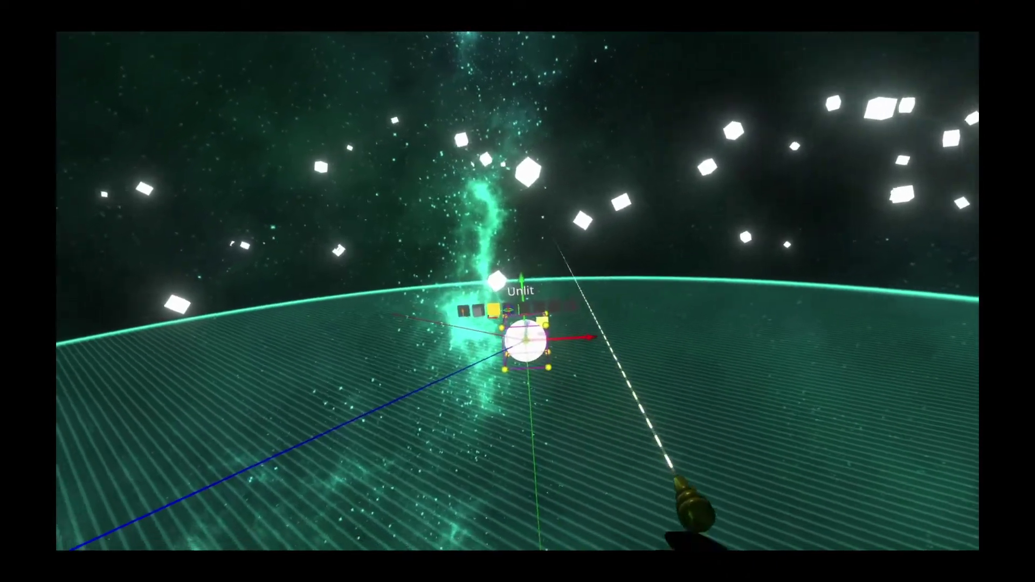
{"action": "right_click", "coordinate": [551, 238]}
{"action": "left_click", "coordinate": [670, 386]}
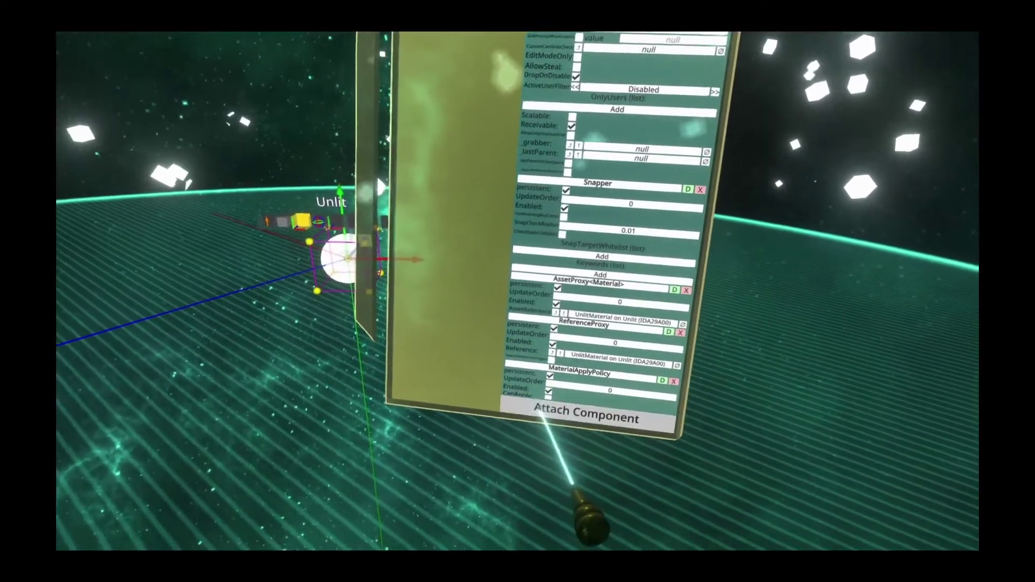
{"action": "left_click", "coordinate": [538, 412]}
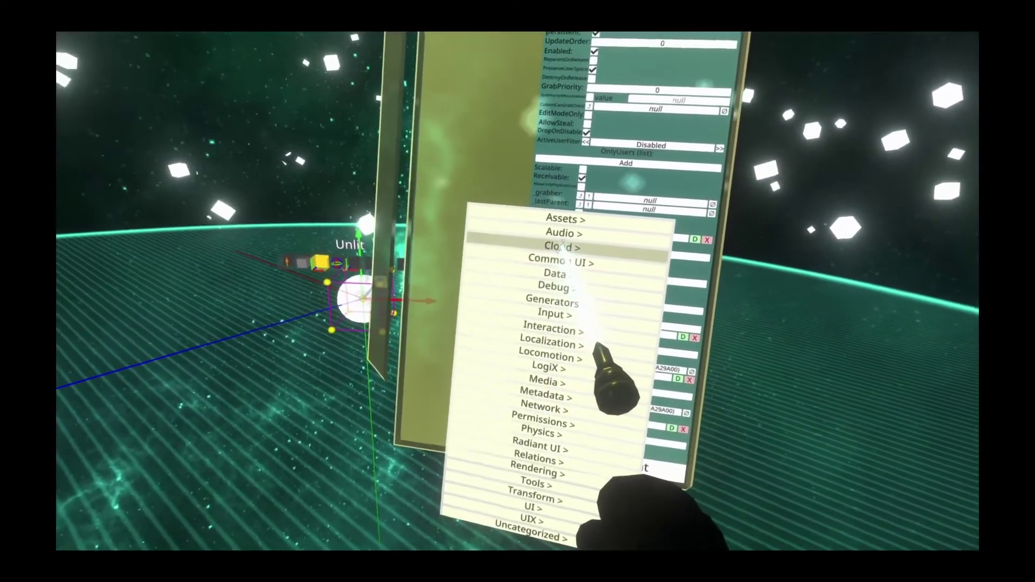
{"action": "left_click", "coordinate": [555, 251]}
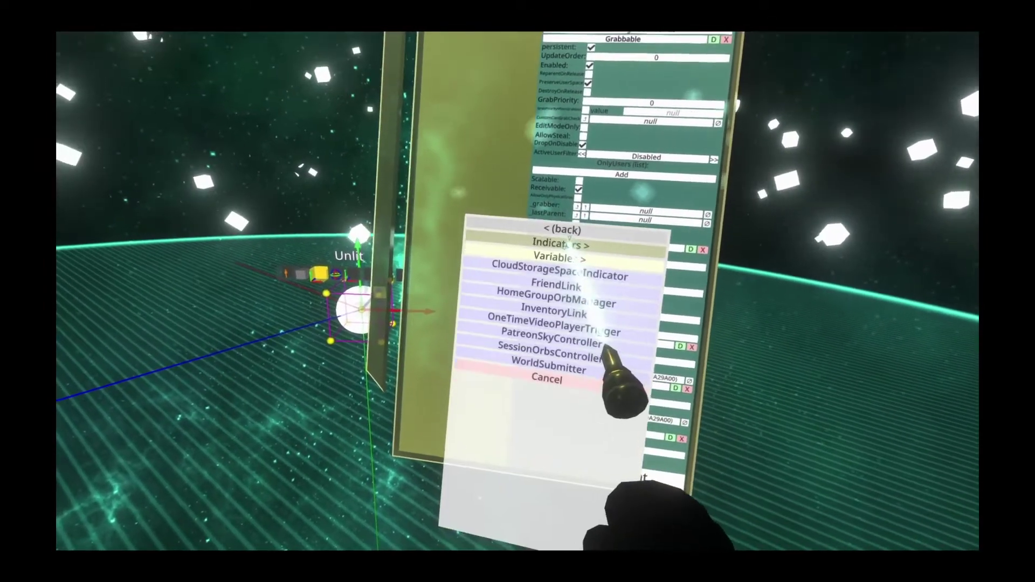
{"action": "left_click", "coordinate": [558, 258]}
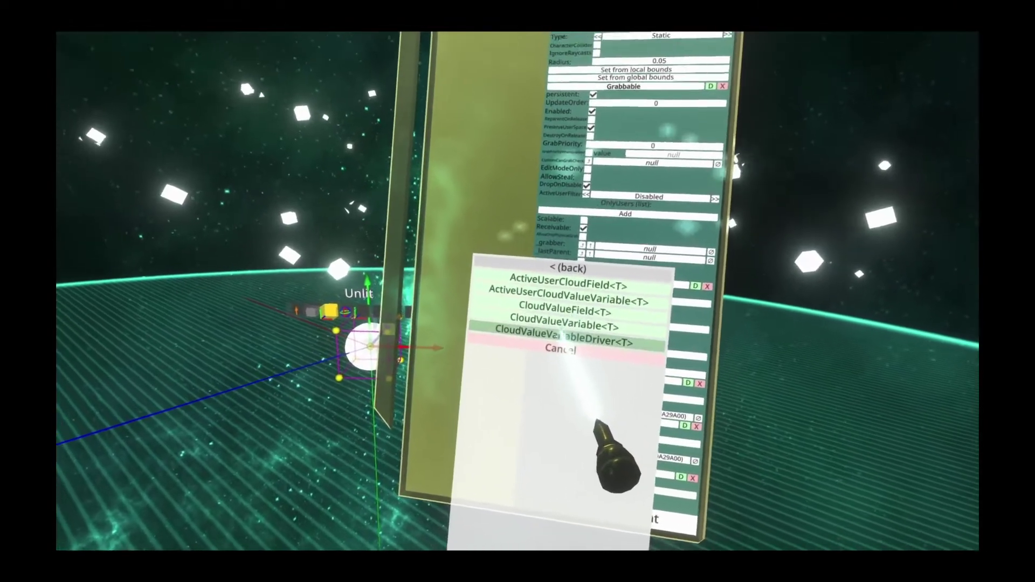
{"action": "left_click", "coordinate": [561, 336]}
{"action": "scroll", "coordinate": [558, 356], "scroll_direction": "down", "scroll_amount": 10}
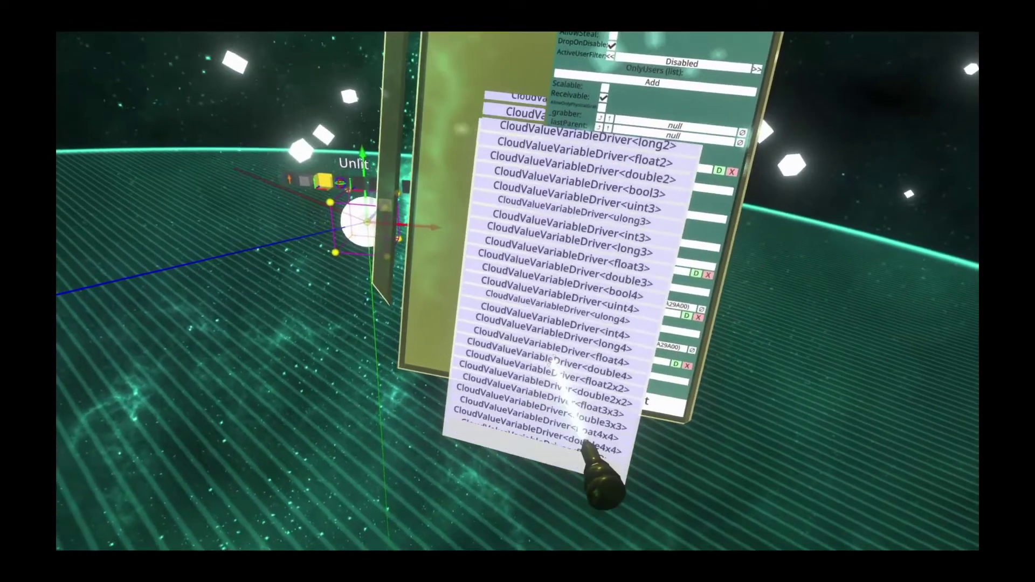
{"action": "scroll", "coordinate": [561, 388], "scroll_direction": "down", "scroll_amount": 2}
{"action": "left_click", "coordinate": [536, 434]}
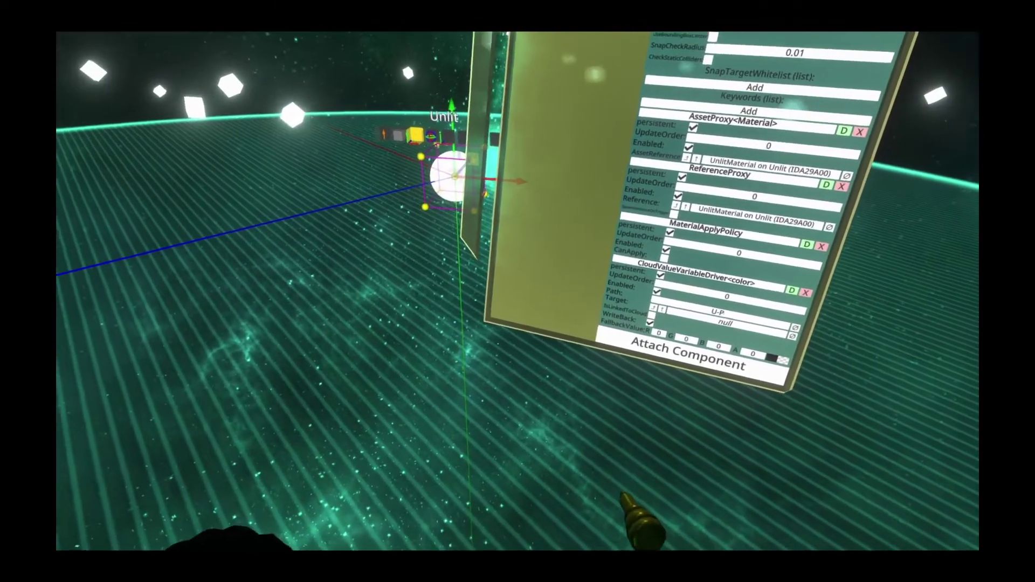
Type the owner's testing.color cloud variable path into the driver's Path field.
{"action": "type", "text": "robablePrime"}
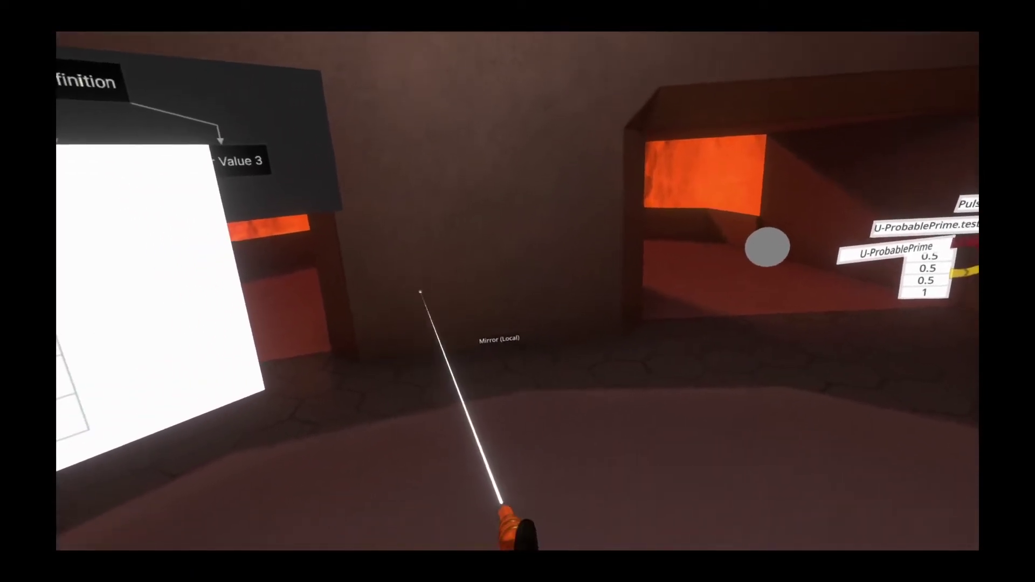
Create a new Box object, place it in the room, and open its inspector.
{"action": "left_click", "coordinate": [539, 410]}
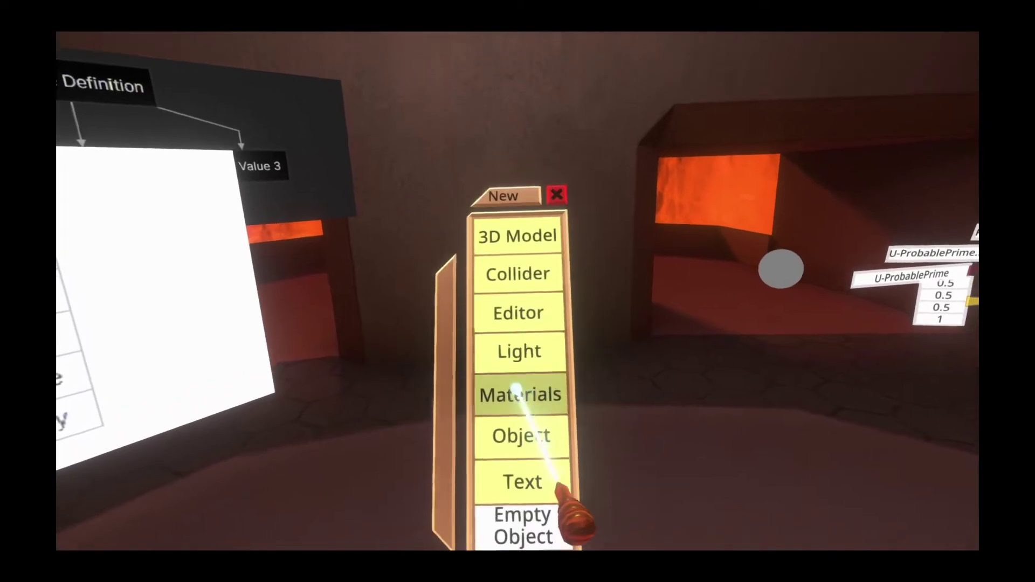
{"action": "left_click", "coordinate": [531, 278]}
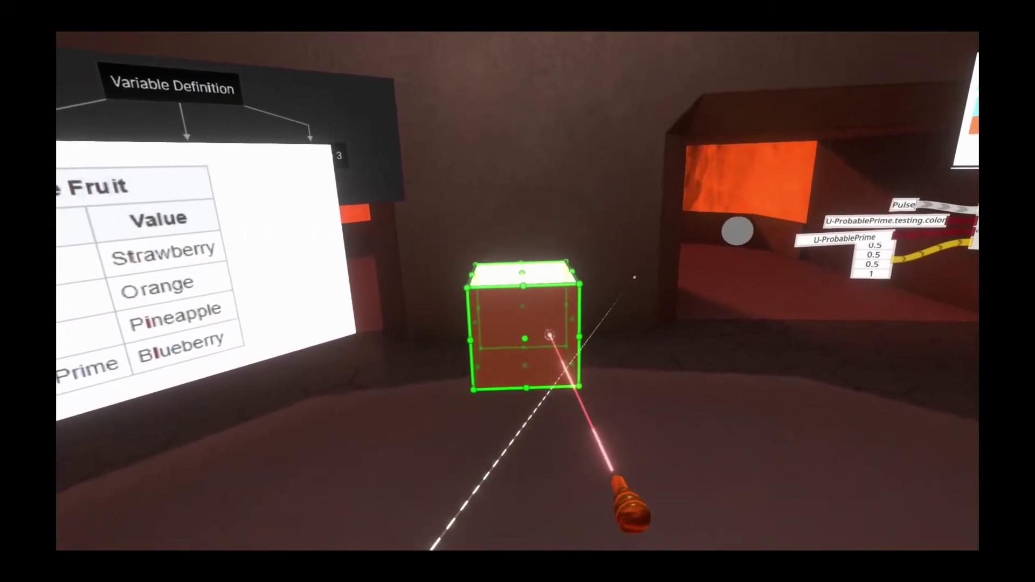
{"action": "left_click", "coordinate": [548, 335]}
{"action": "left_click", "coordinate": [603, 336]}
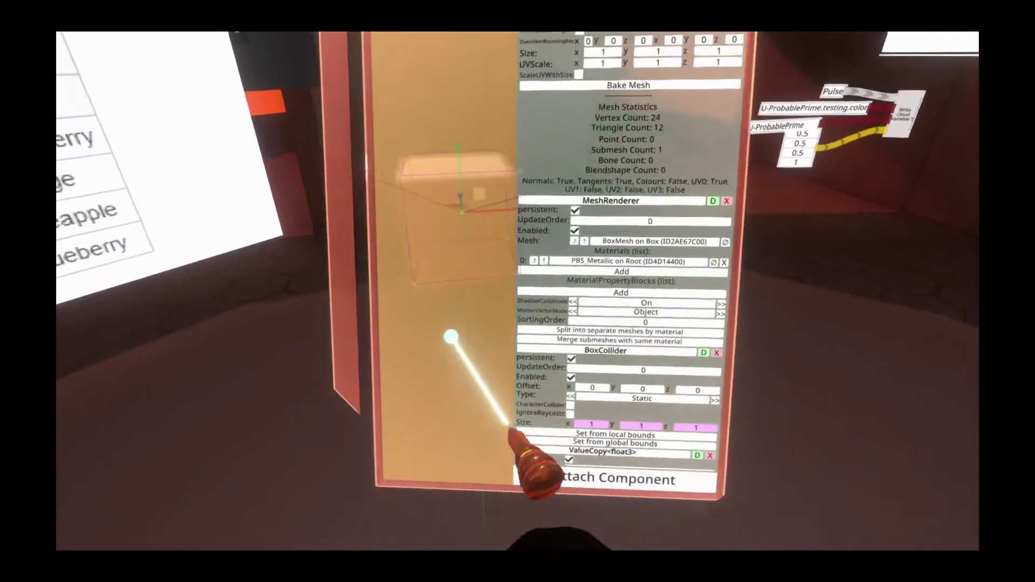
Attach a CloudValueVariable<color> component from Cloud > Variables to the box.
{"action": "scroll", "coordinate": [512, 328], "scroll_direction": "down", "scroll_amount": 3}
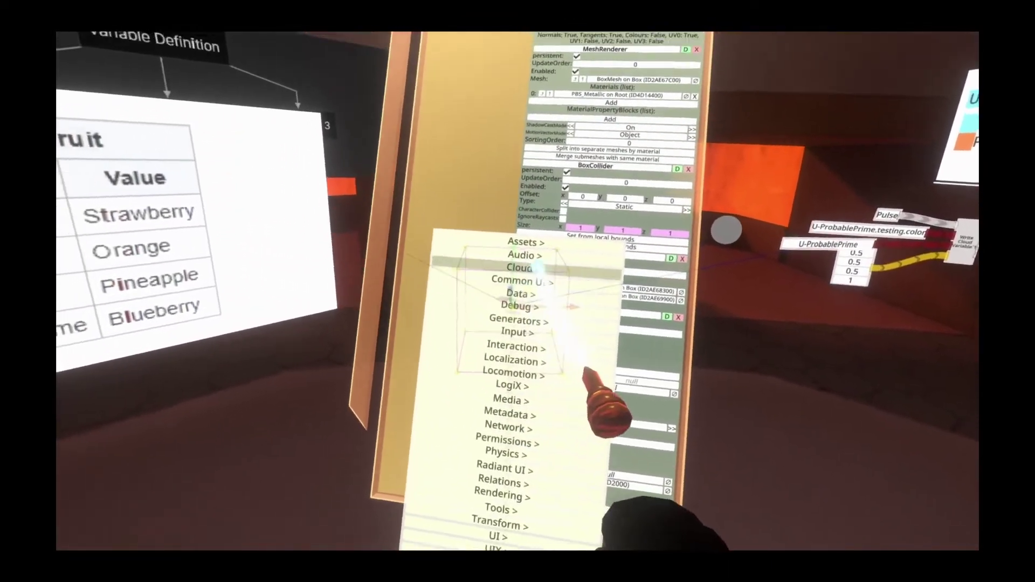
{"action": "left_click", "coordinate": [526, 303]}
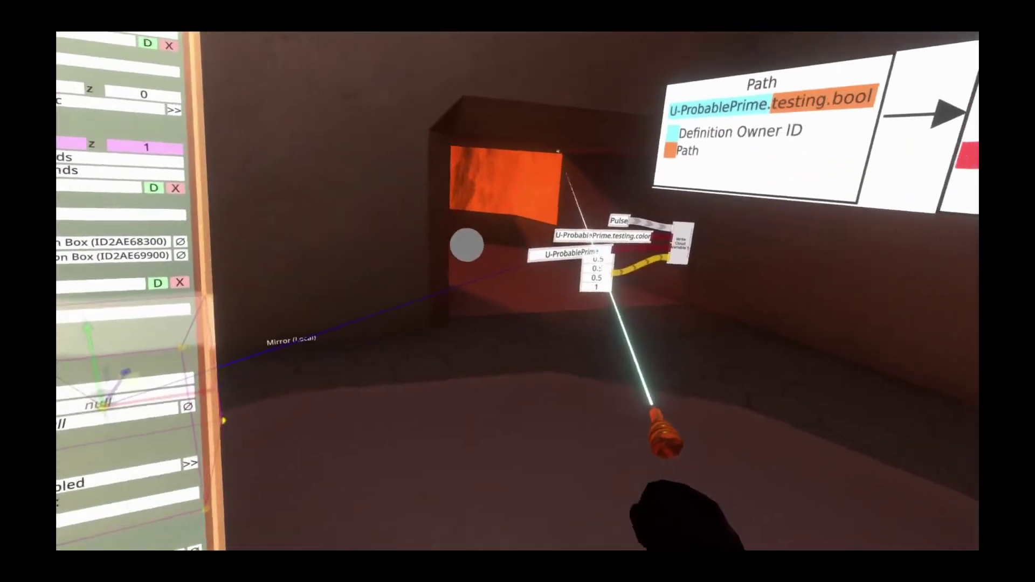
Drop the testing.color path from the LogiX node into the CloudValueVariable's Path field.
{"action": "left_click_drag", "start_coordinate": [606, 238], "coordinate": [551, 347]}
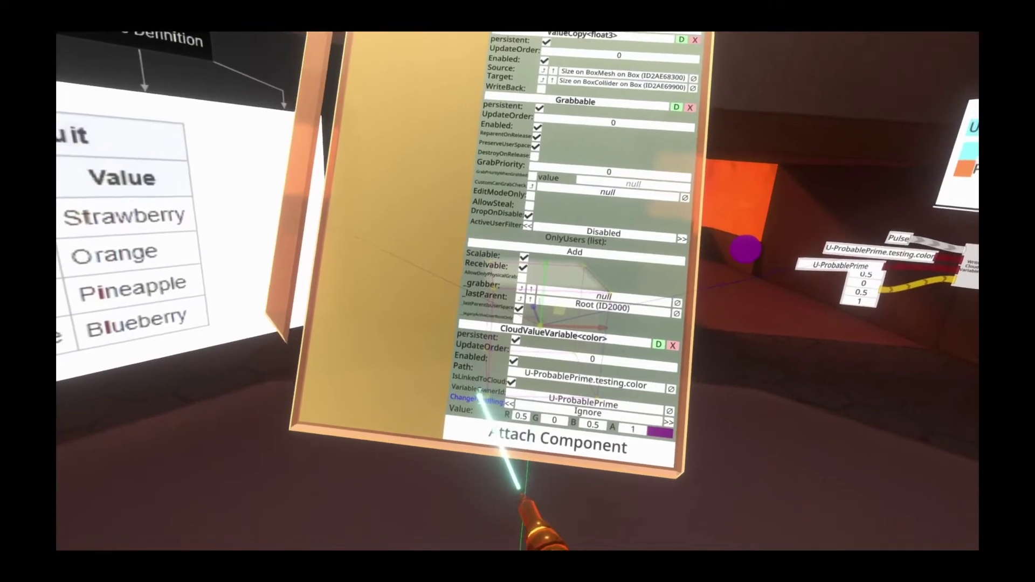
Change the variable's colour from purple to blue (0.24, 0, 1) and set ChangeHandling to AlwaysWrite.
{"action": "left_click", "coordinate": [615, 411]}
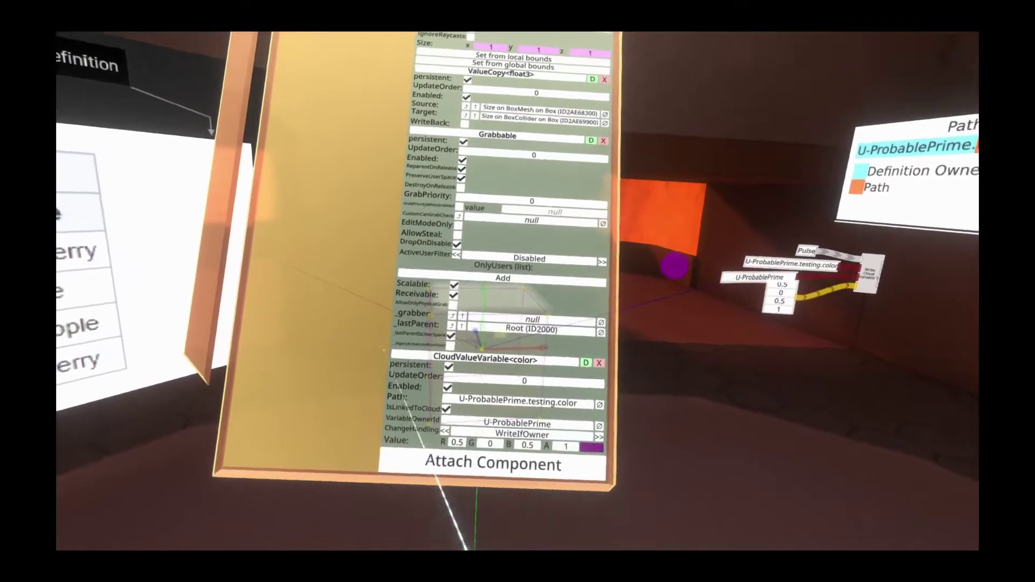
{"action": "left_click", "coordinate": [591, 447]}
{"action": "left_click_drag", "start_coordinate": [512, 356], "coordinate": [527, 342]}
{"action": "left_click", "coordinate": [537, 520]}
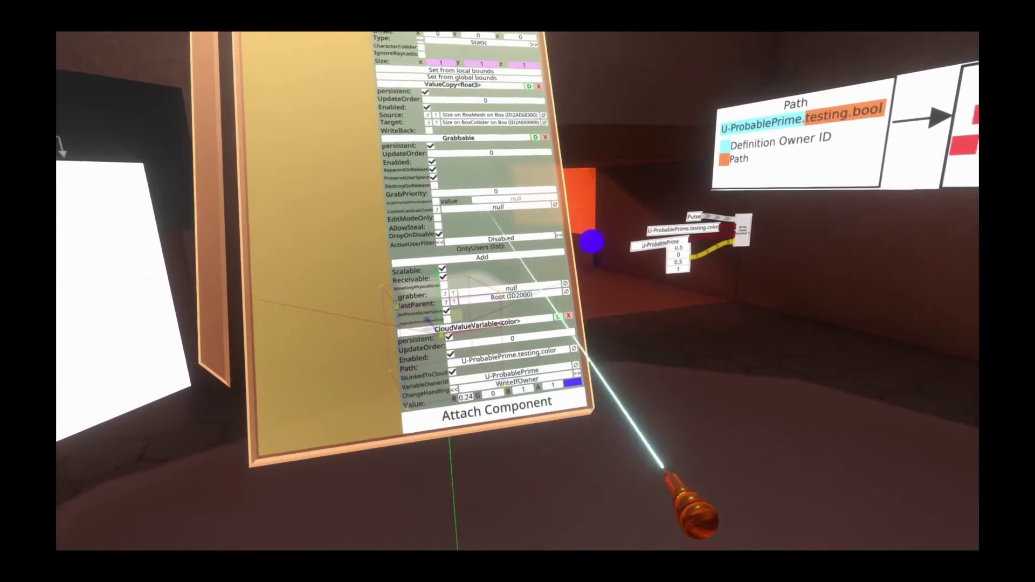
{"action": "left_click", "coordinate": [579, 374]}
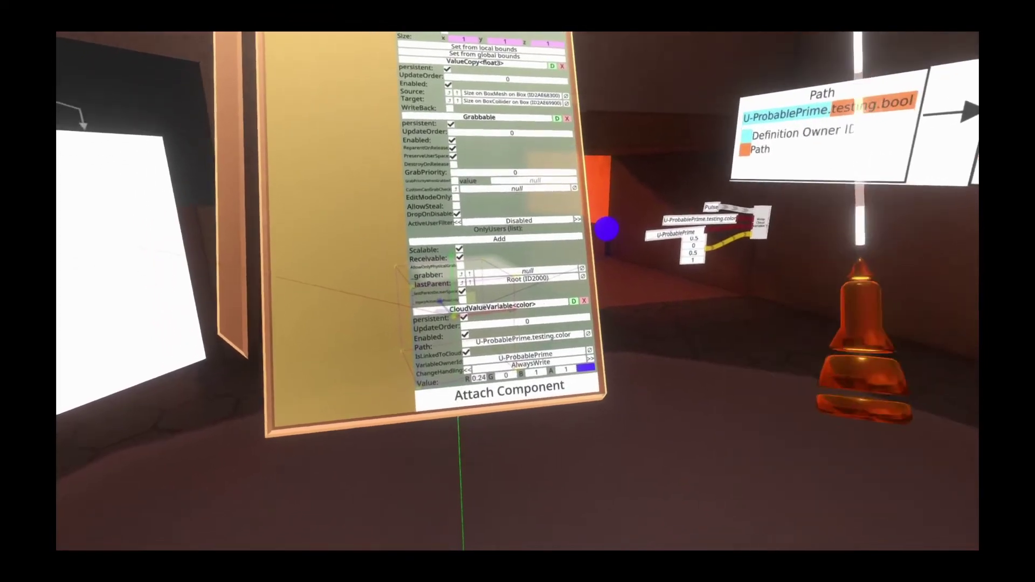